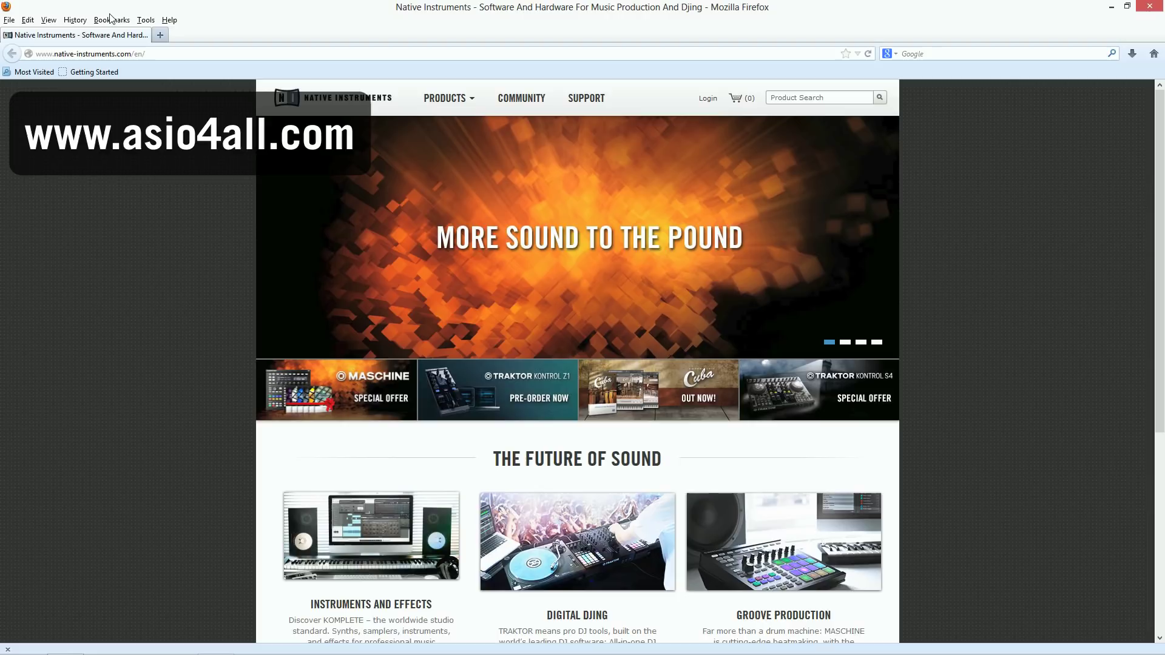
left_click(165, 53)
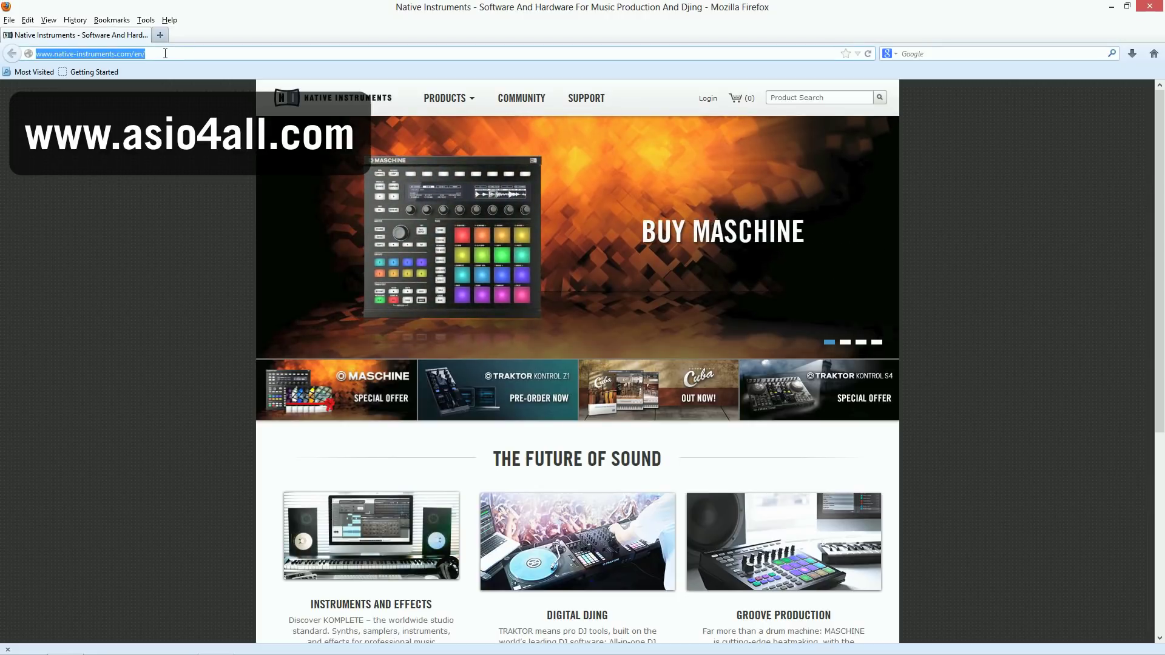
type("www.asio4all")
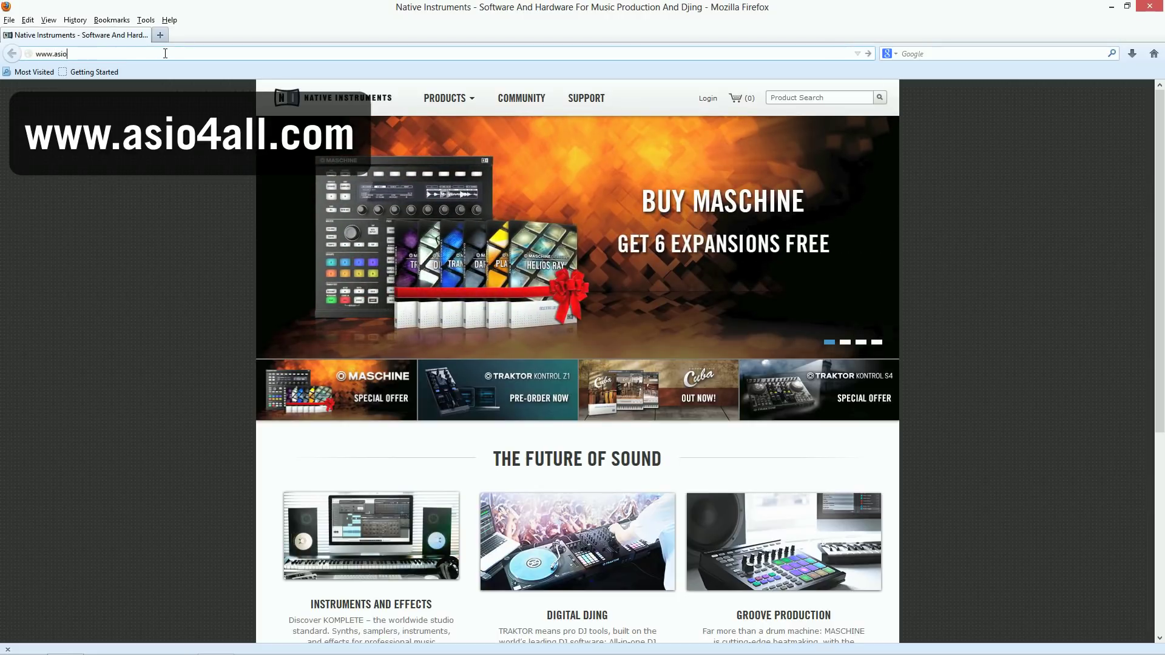
type(".com")
key("Return")
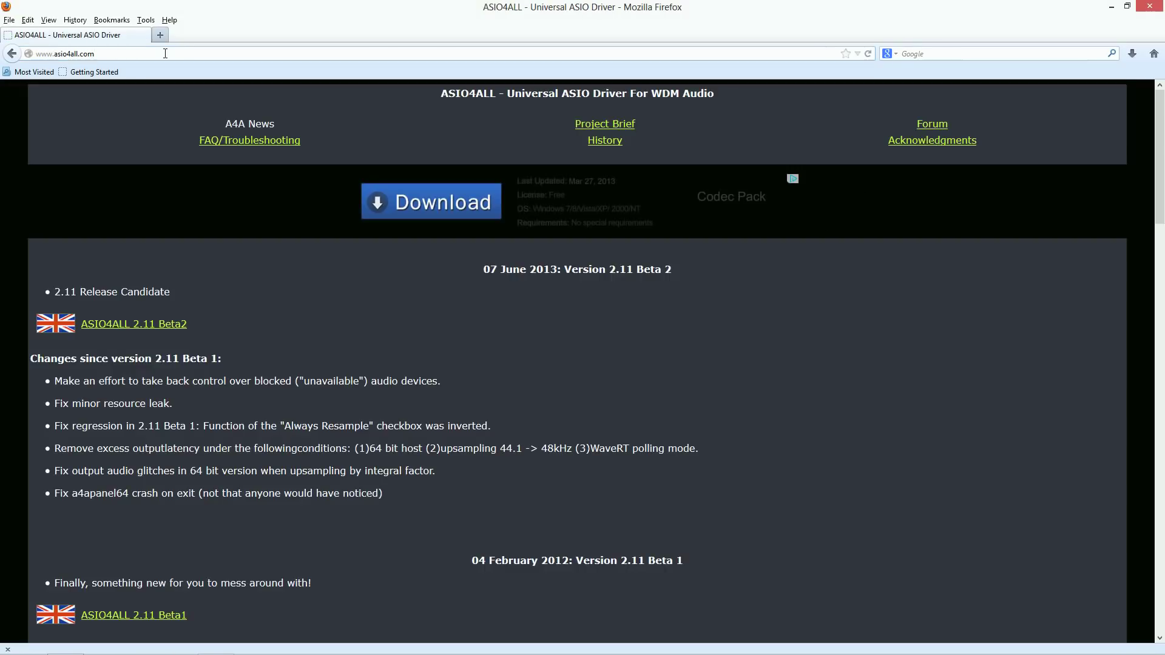
scroll(347, 413, "down", 8)
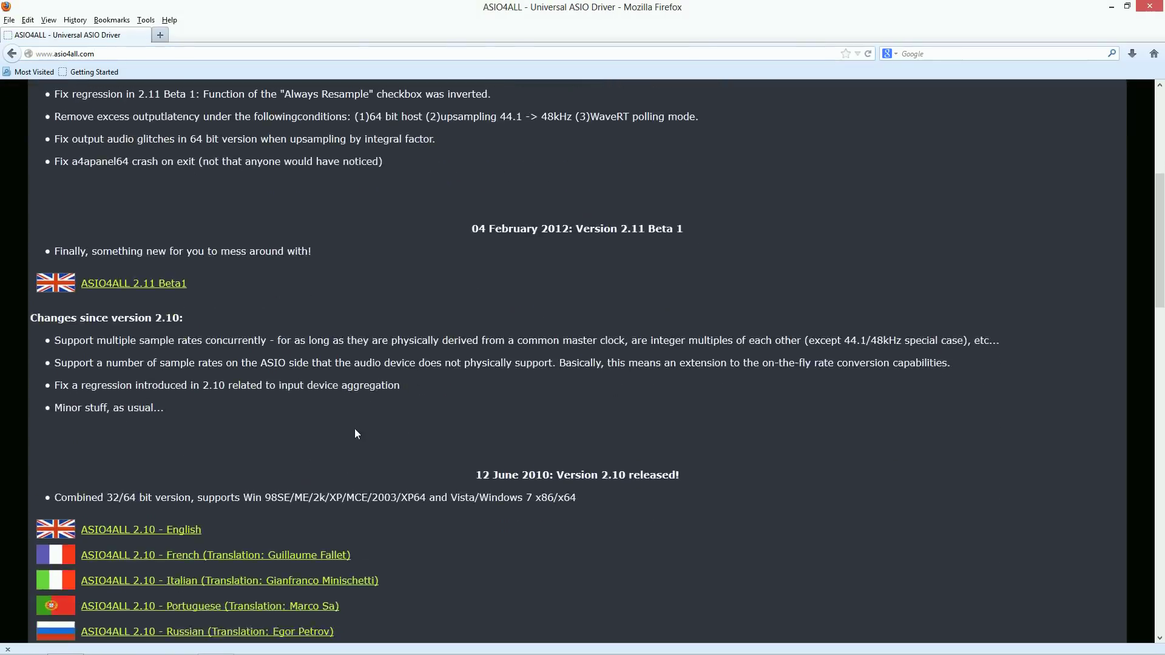
scroll(356, 431, "down", 2)
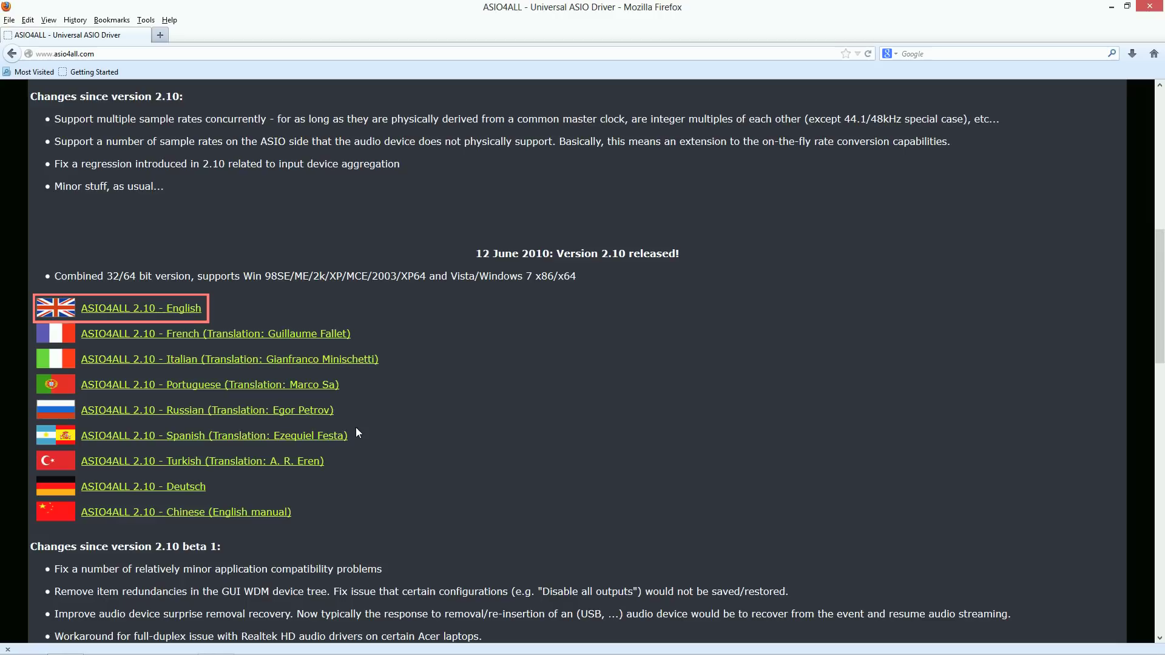
Save the 'ASIO4ALL 2.10 - English' installer to the desktop, then start closing Firefox
left_click(194, 309)
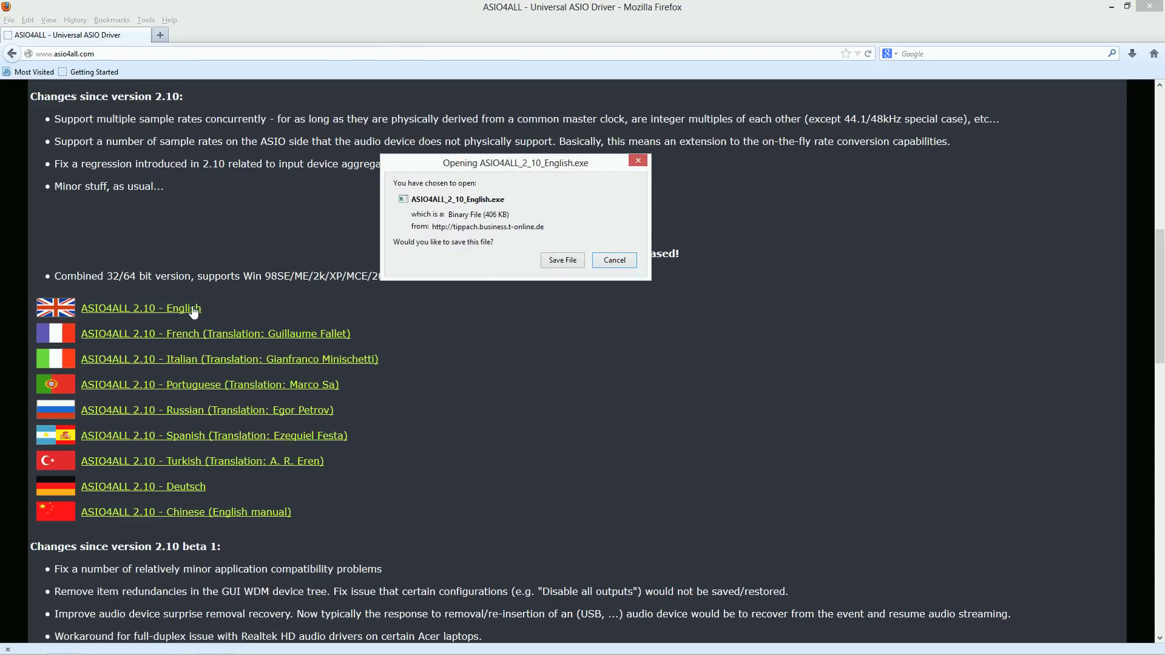
left_click(550, 262)
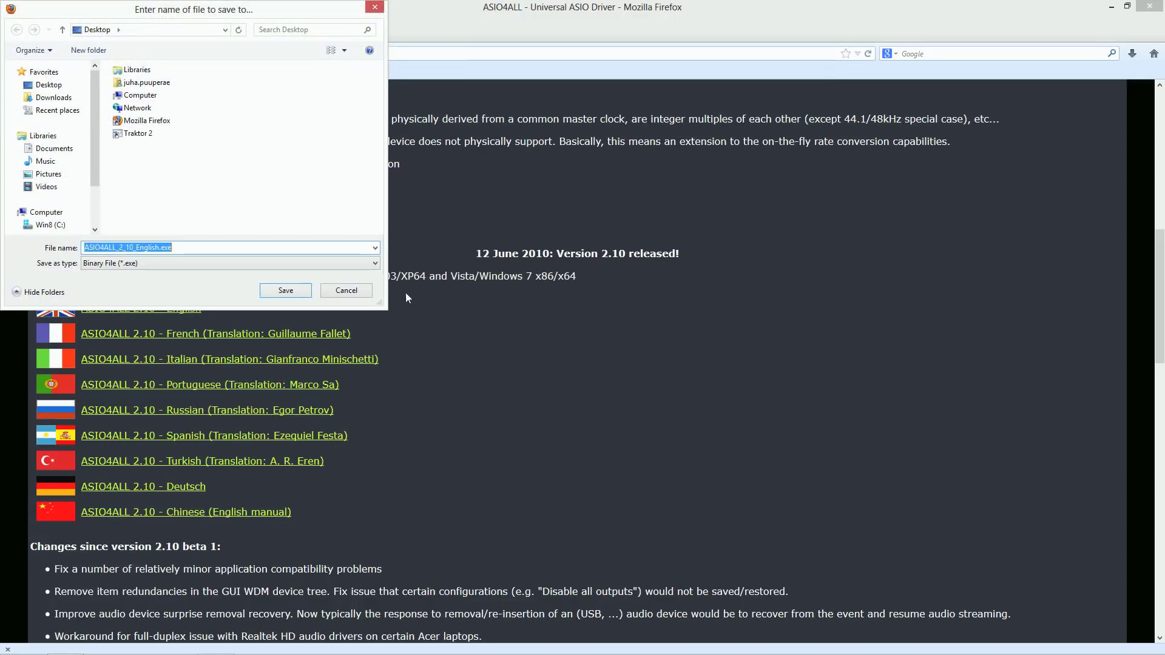
left_click(283, 291)
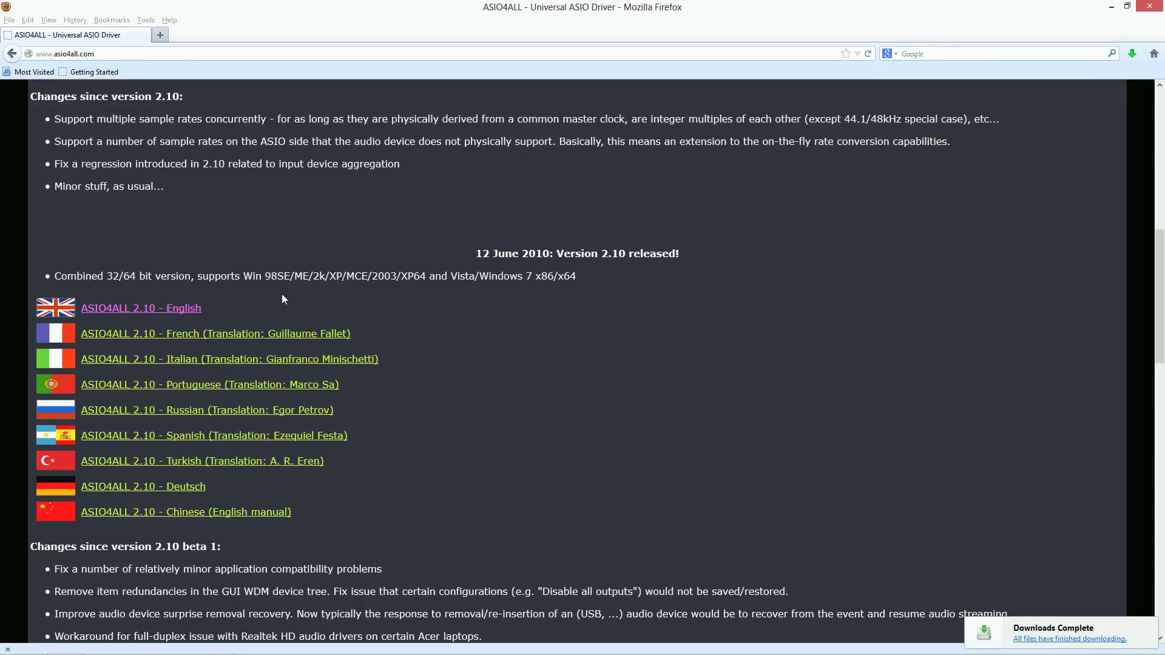
left_click(8, 21)
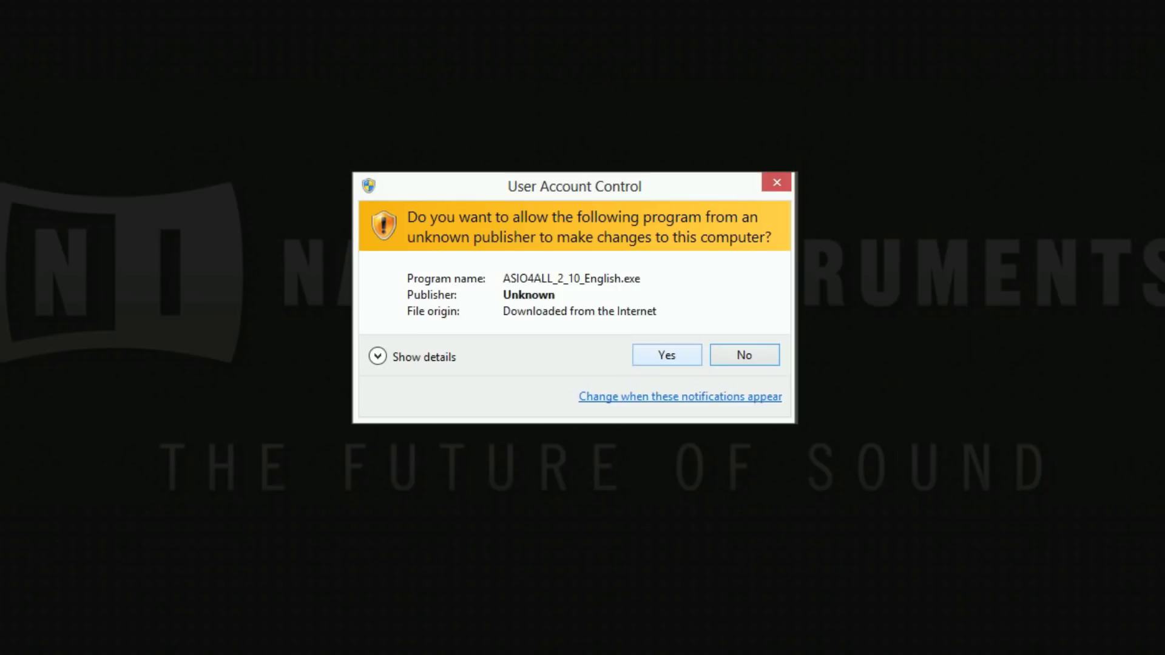
Allow the installer through User Account Control and accept the ASIO4ALL license terms
left_click(670, 357)
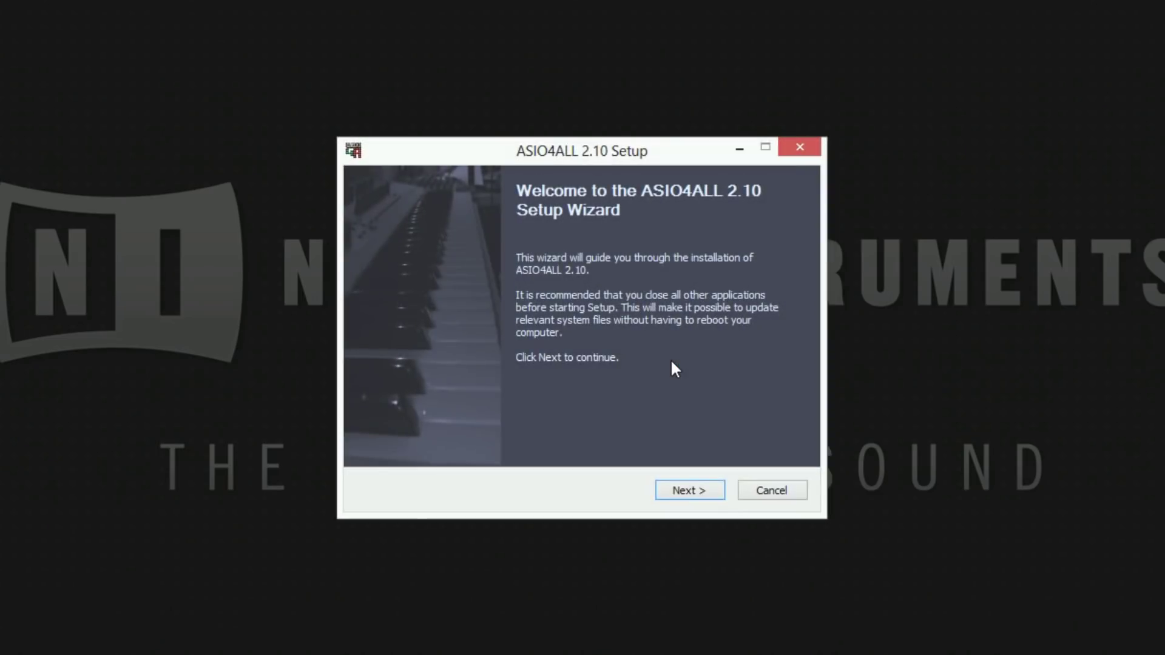
left_click(691, 489)
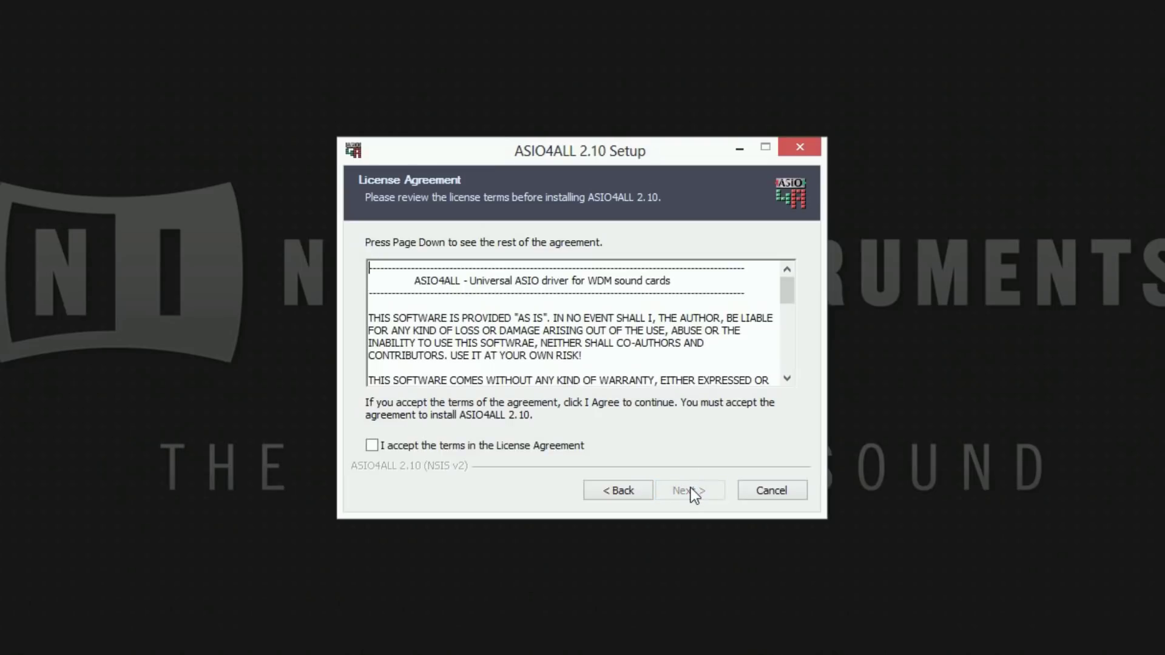
left_click_drag(784, 294, 771, 359)
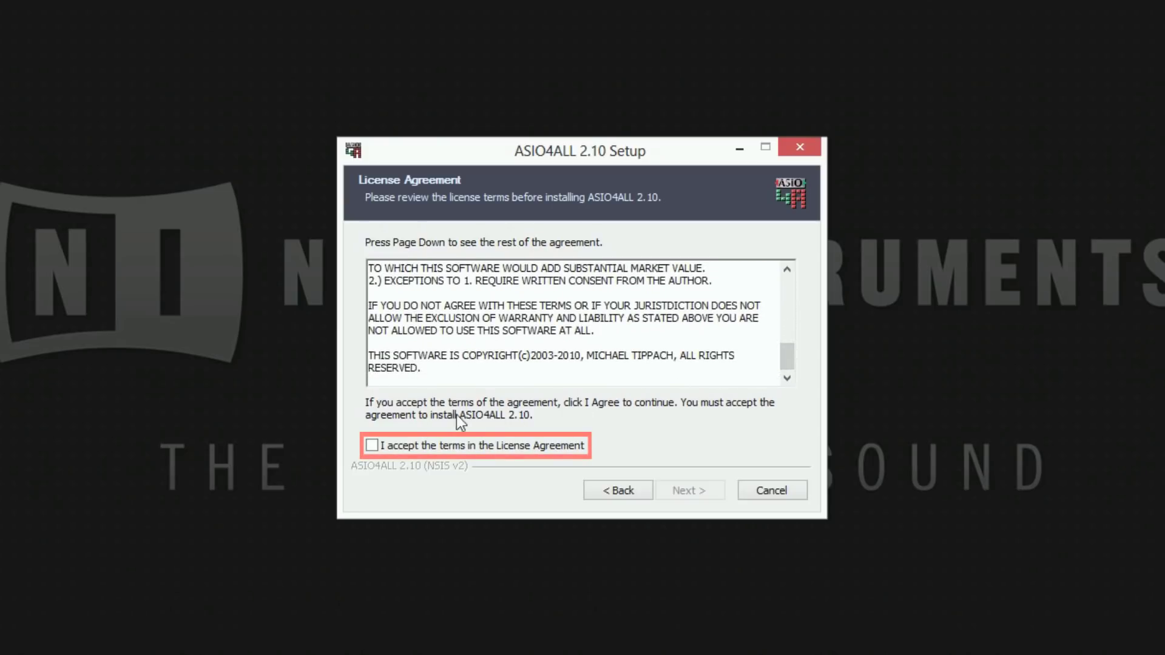
left_click(373, 445)
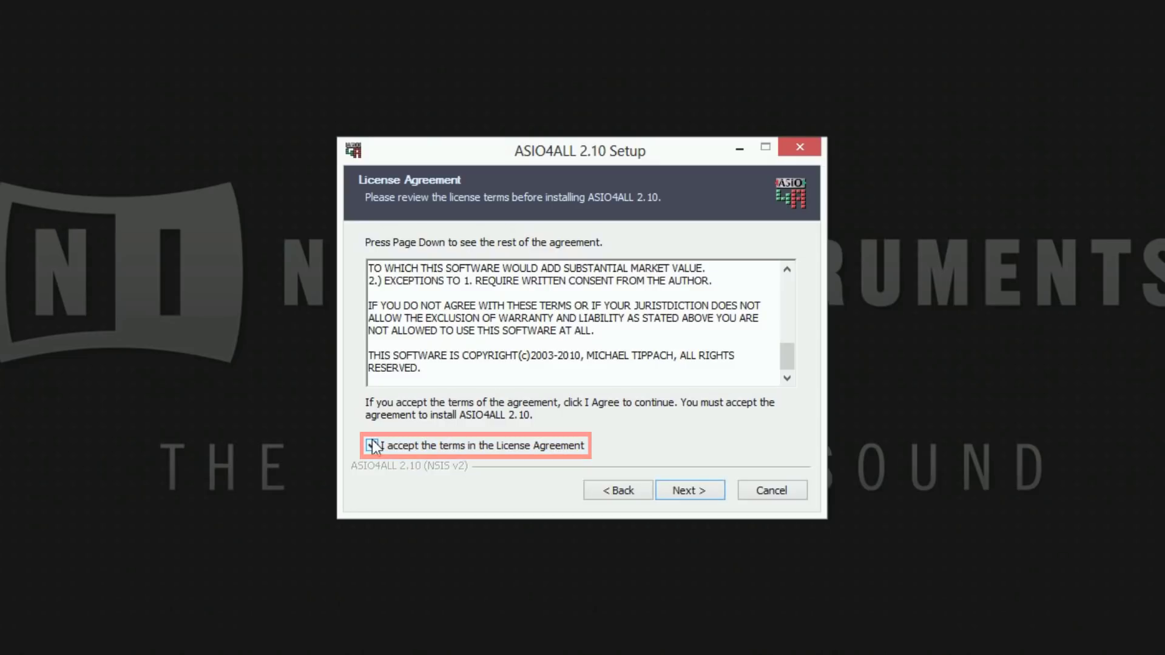
left_click(682, 491)
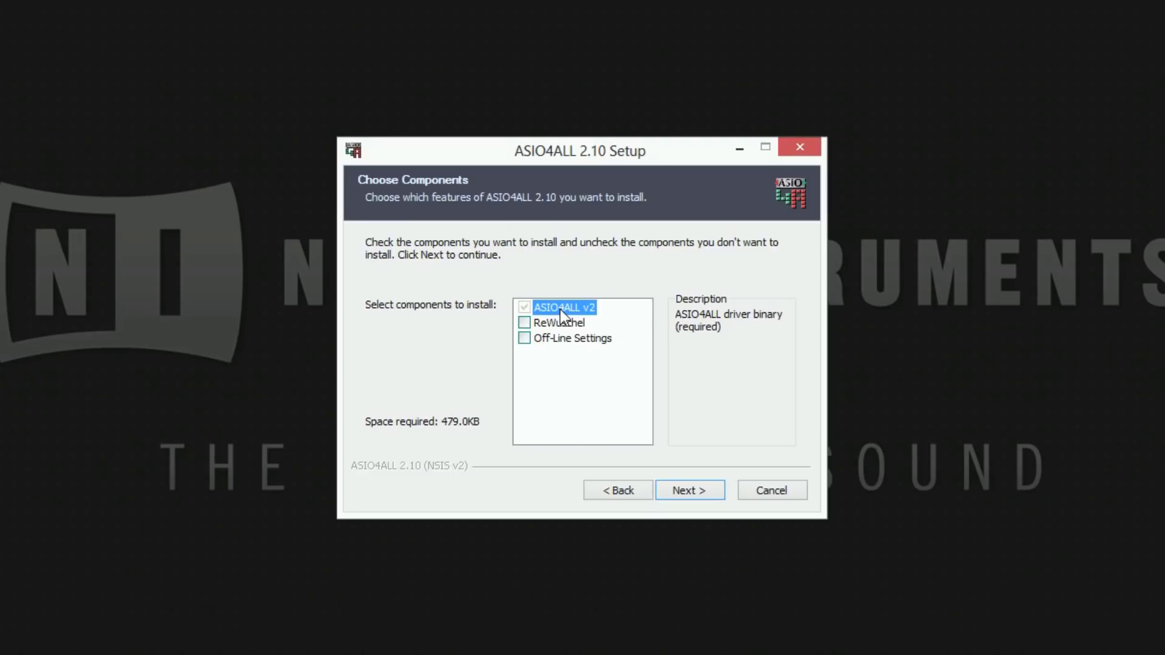
Keep the default ASIO4ALL v2 component and install to C:\Program Files (x86)\ASIO4ALL v2
left_click(662, 488)
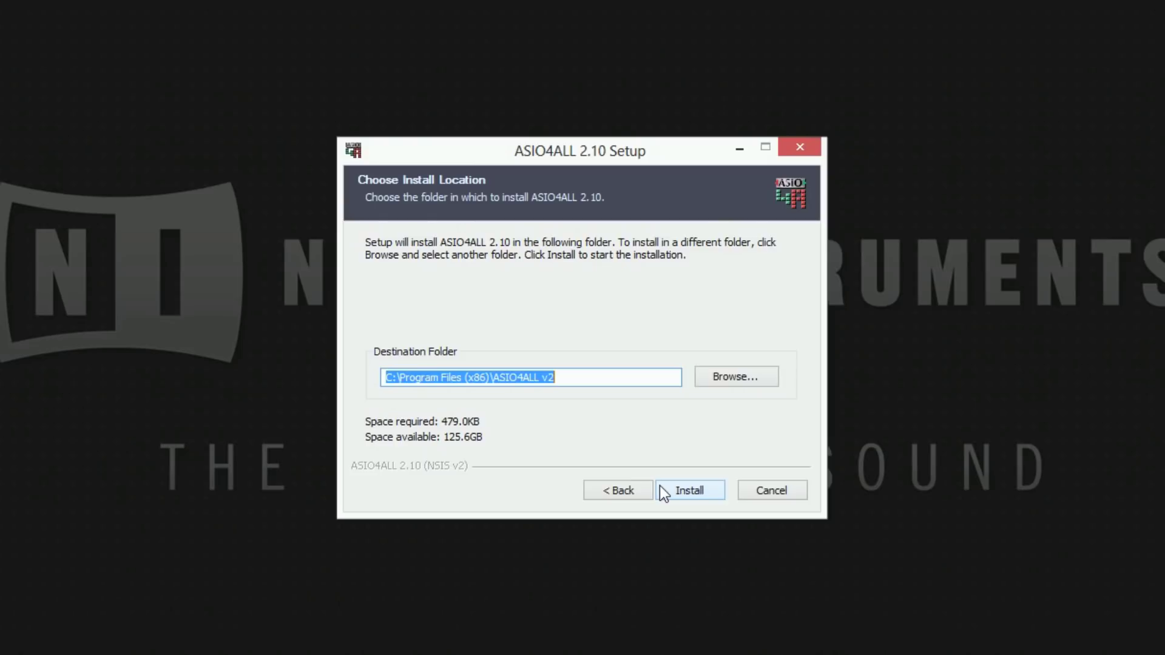
left_click(644, 379)
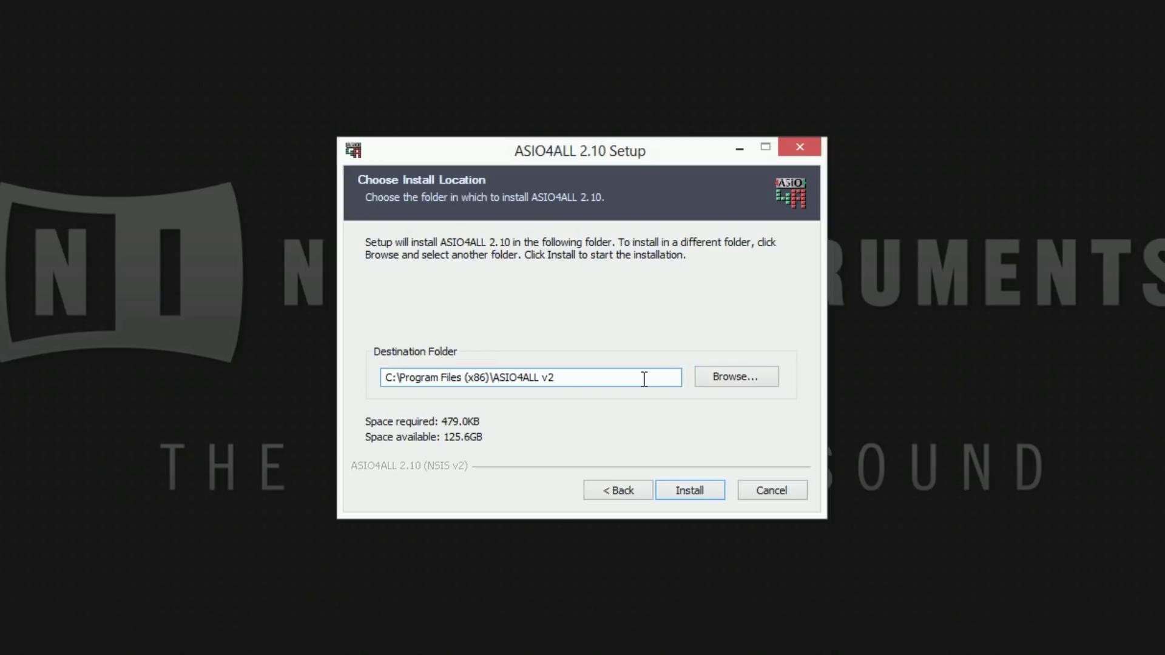
left_click(665, 495)
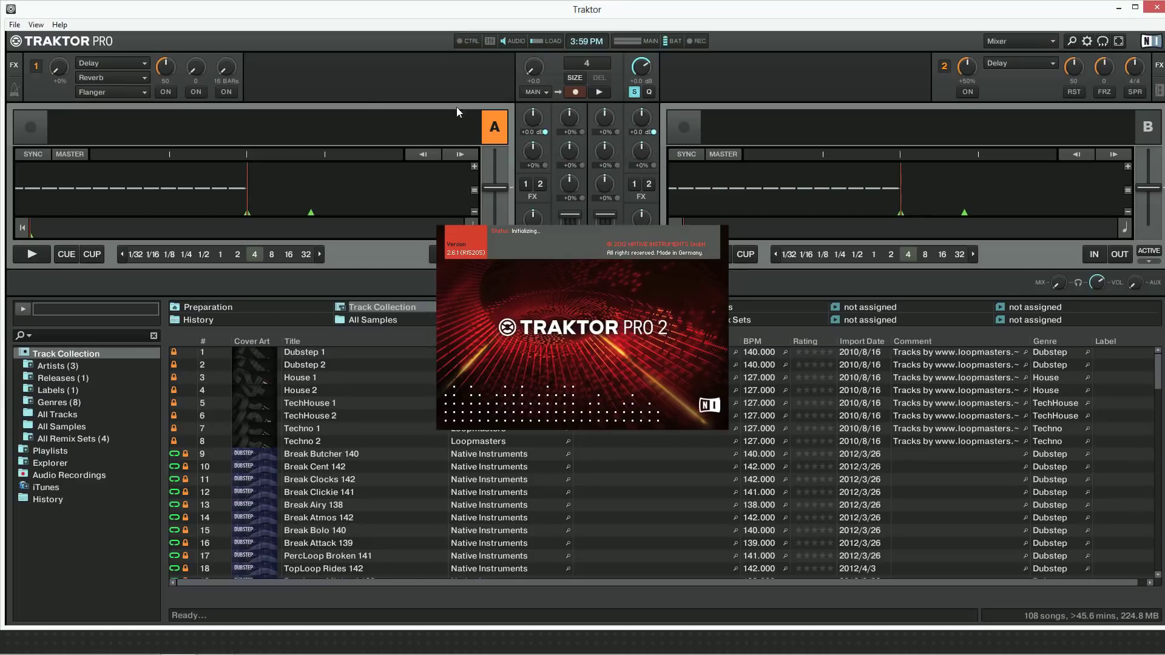
Choose ASIO4ALL v2 (ASIO) as the Audio Setup device and open its driver settings
left_click(1087, 42)
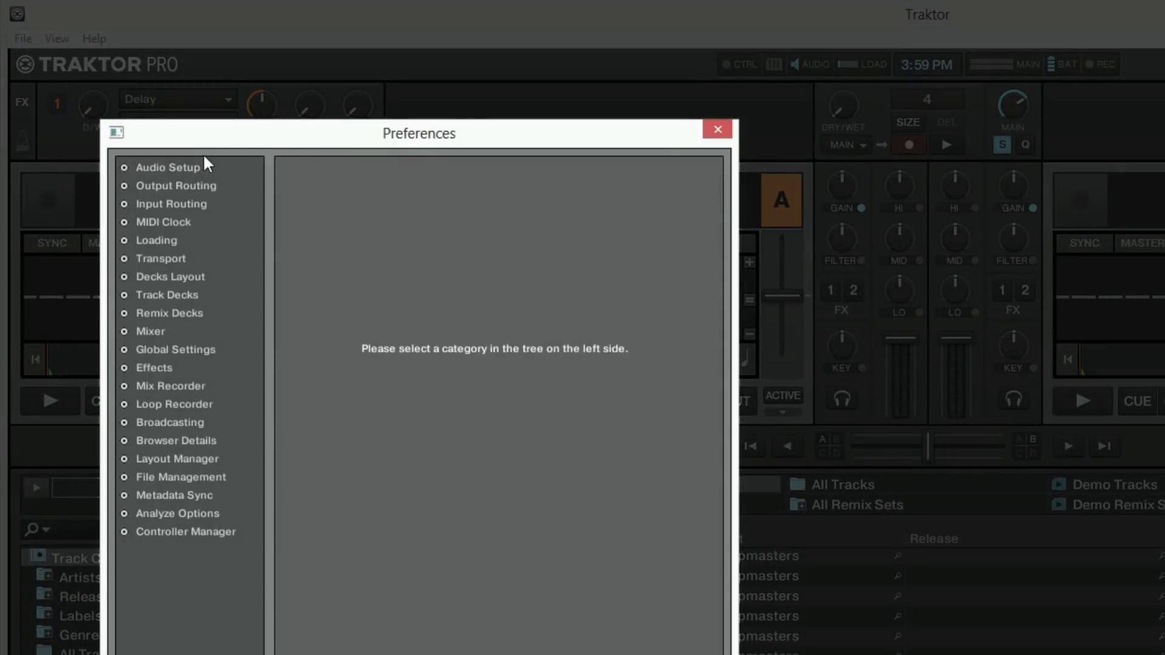
left_click(190, 167)
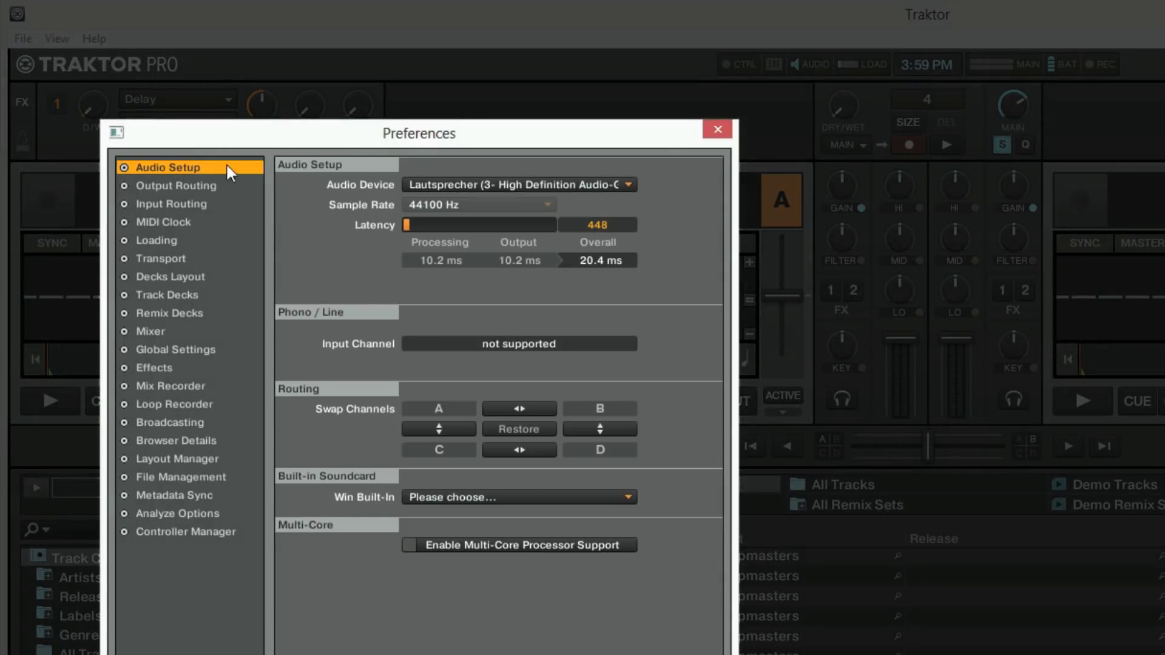
left_click(628, 185)
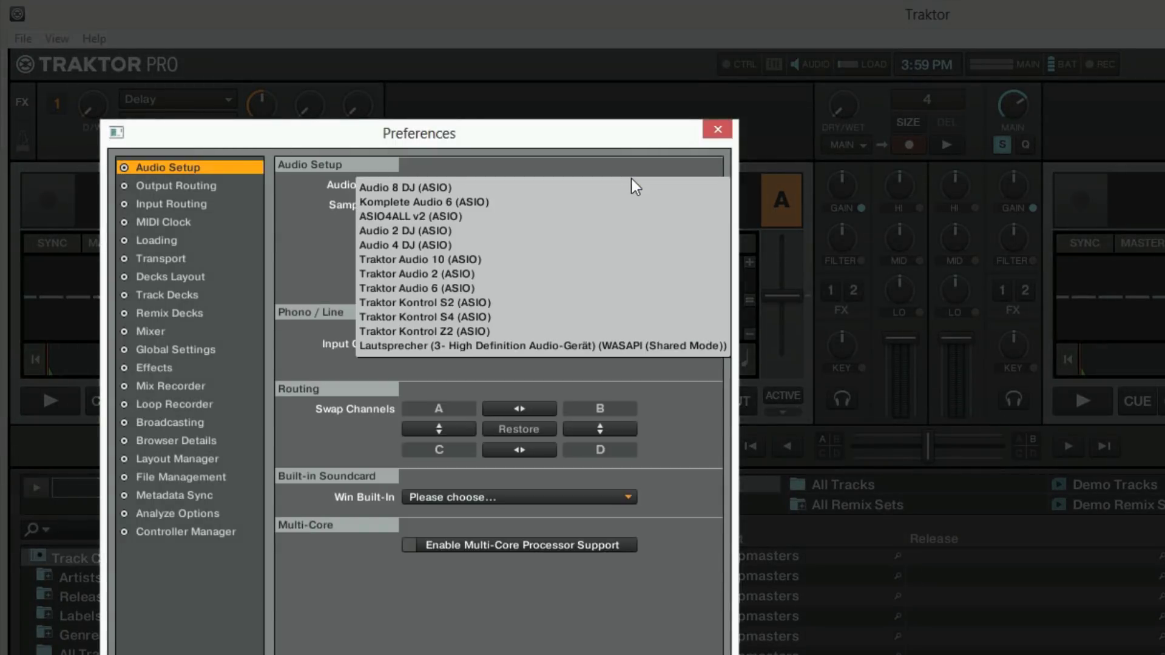
left_click(630, 218)
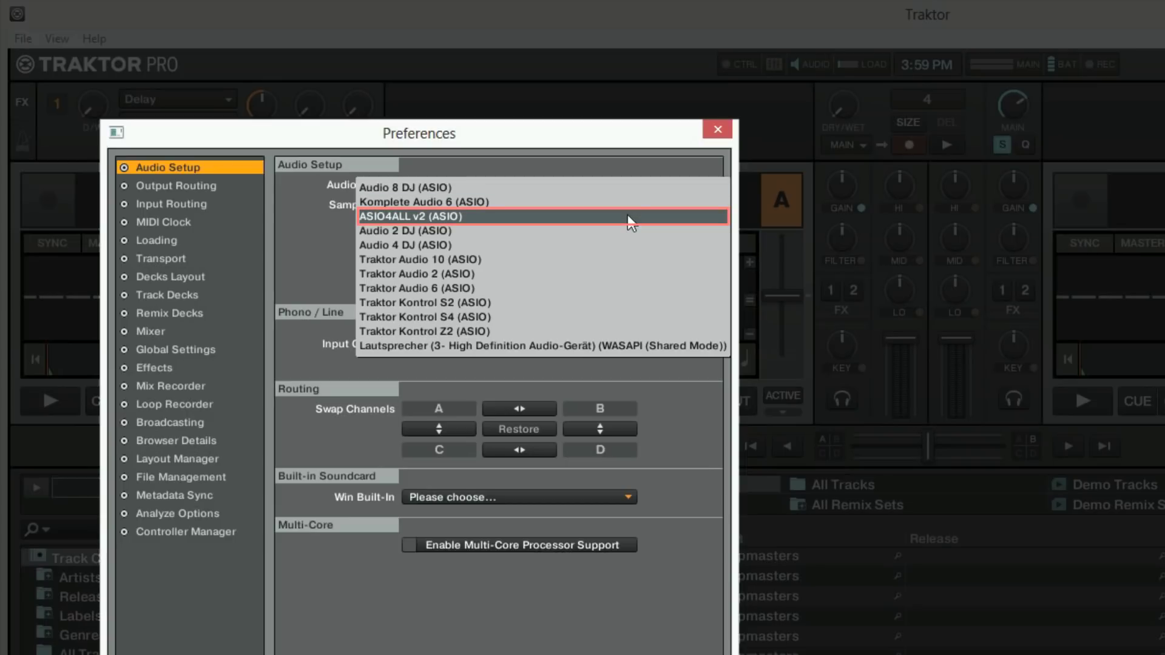
left_click(629, 217)
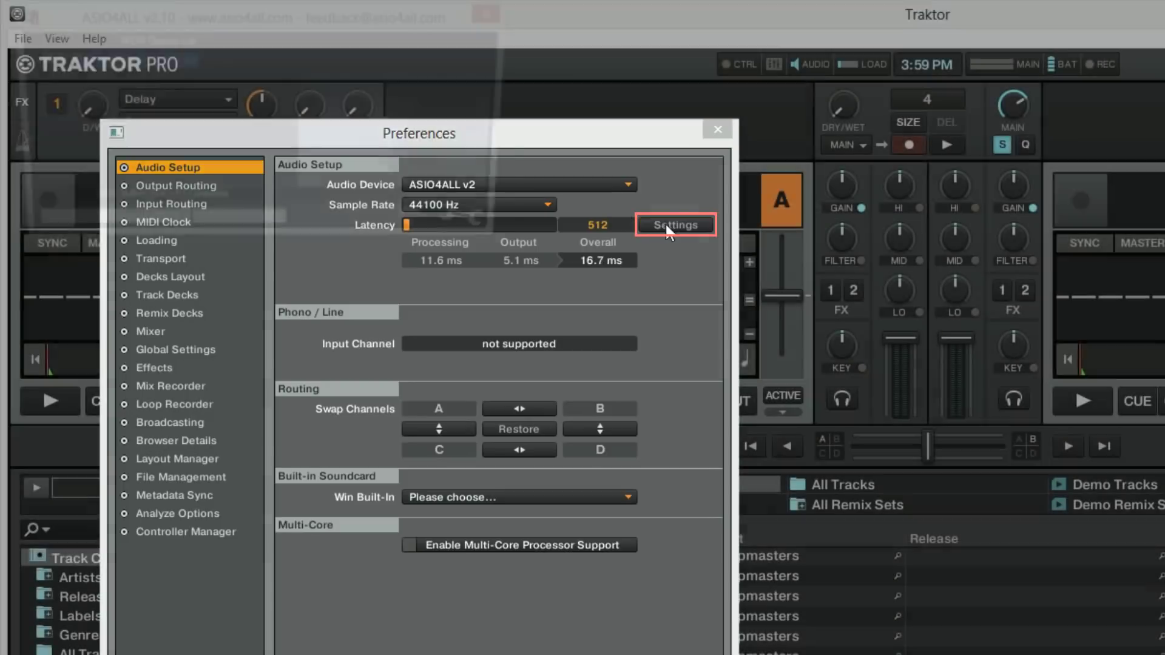
left_click(665, 225)
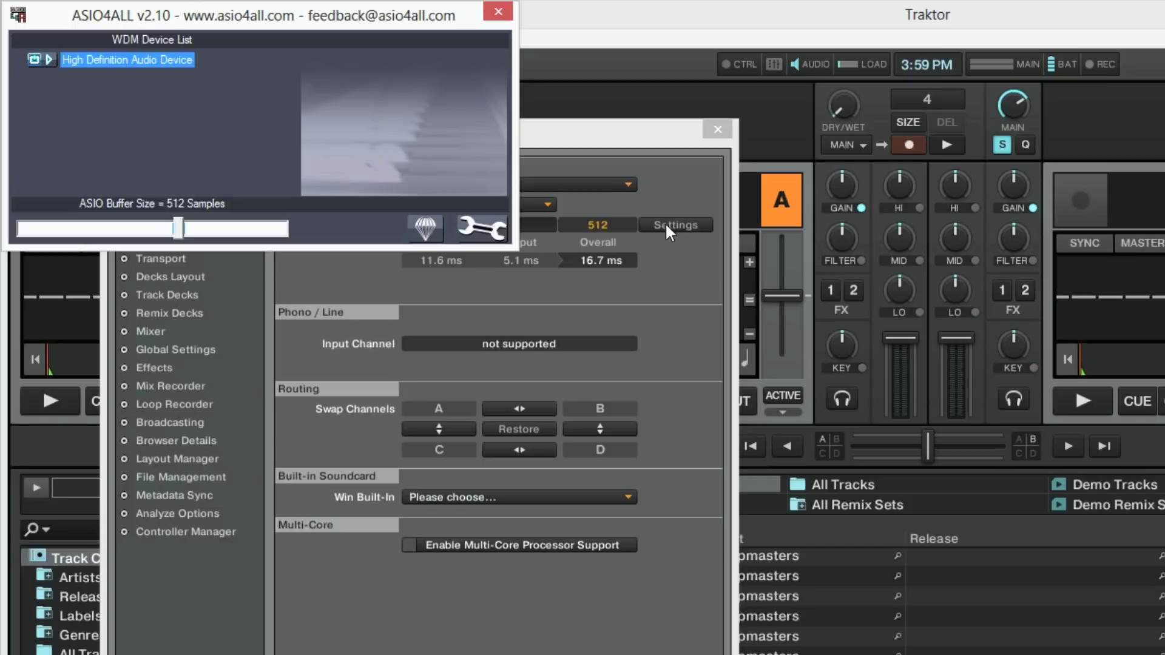
mouse_move(52, 61)
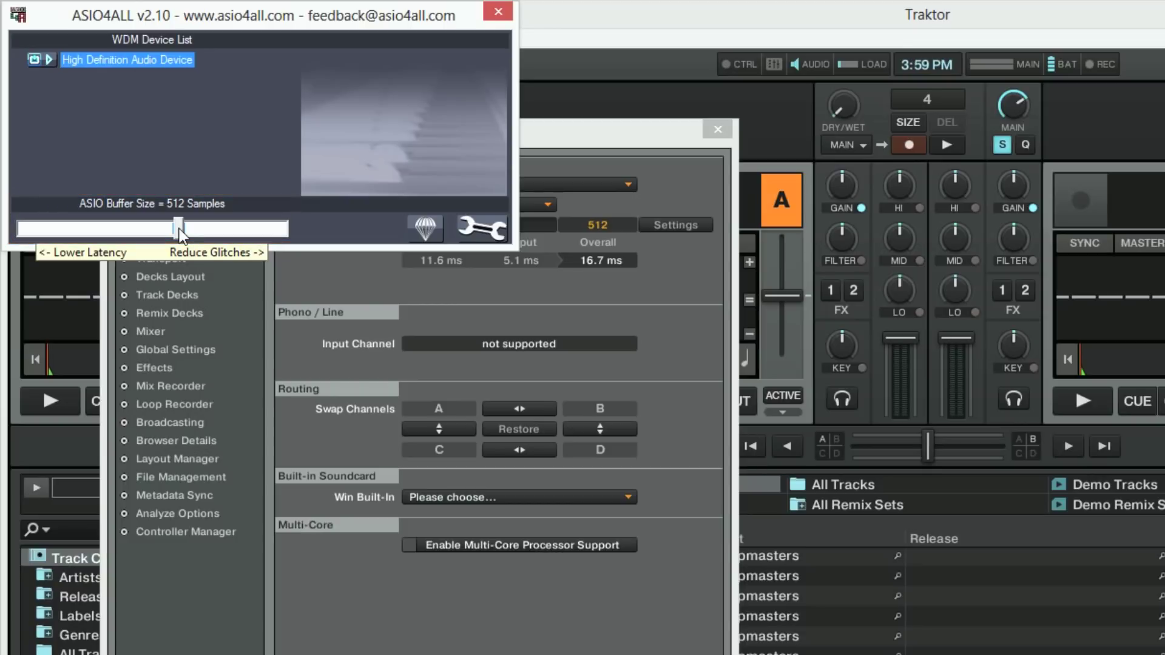
Close the ASIO4ALL panel and route Output Master L/R to HD Audio-Lautsprecher 1 and 2
left_click(502, 12)
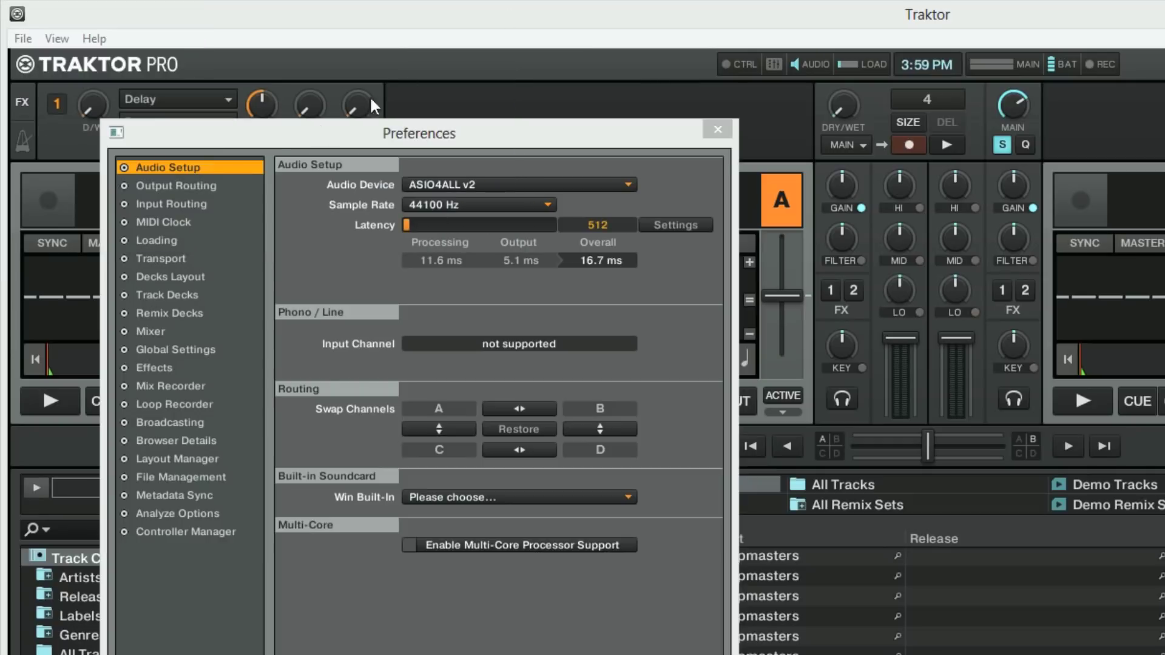
left_click(196, 186)
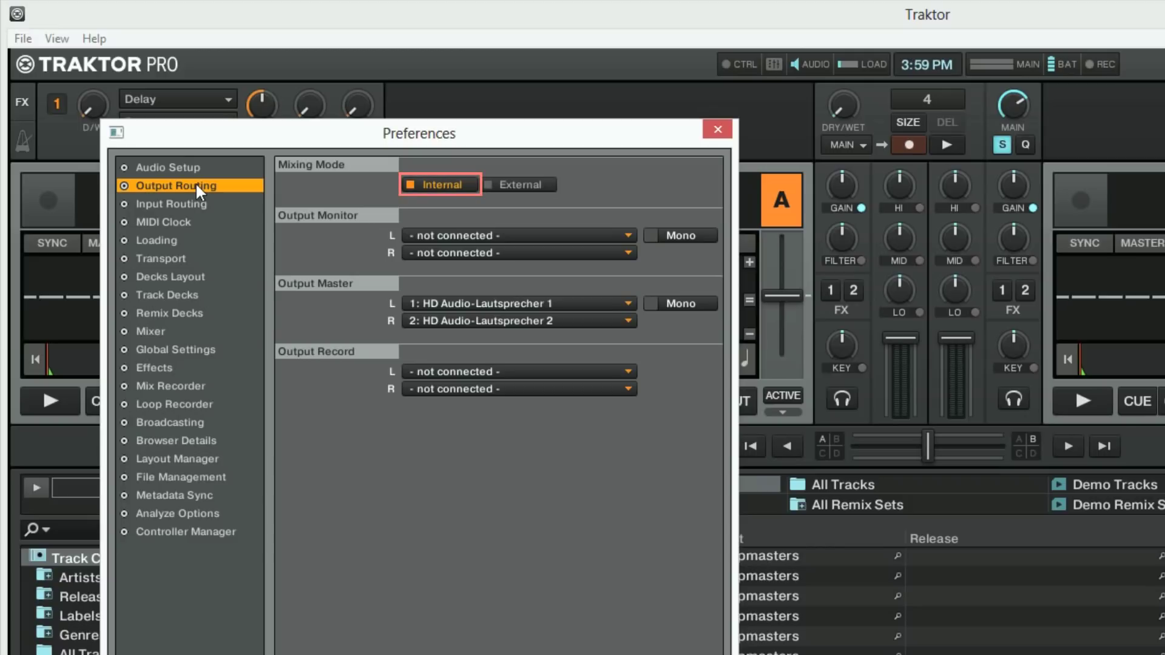
left_click(619, 301)
left_click(588, 318)
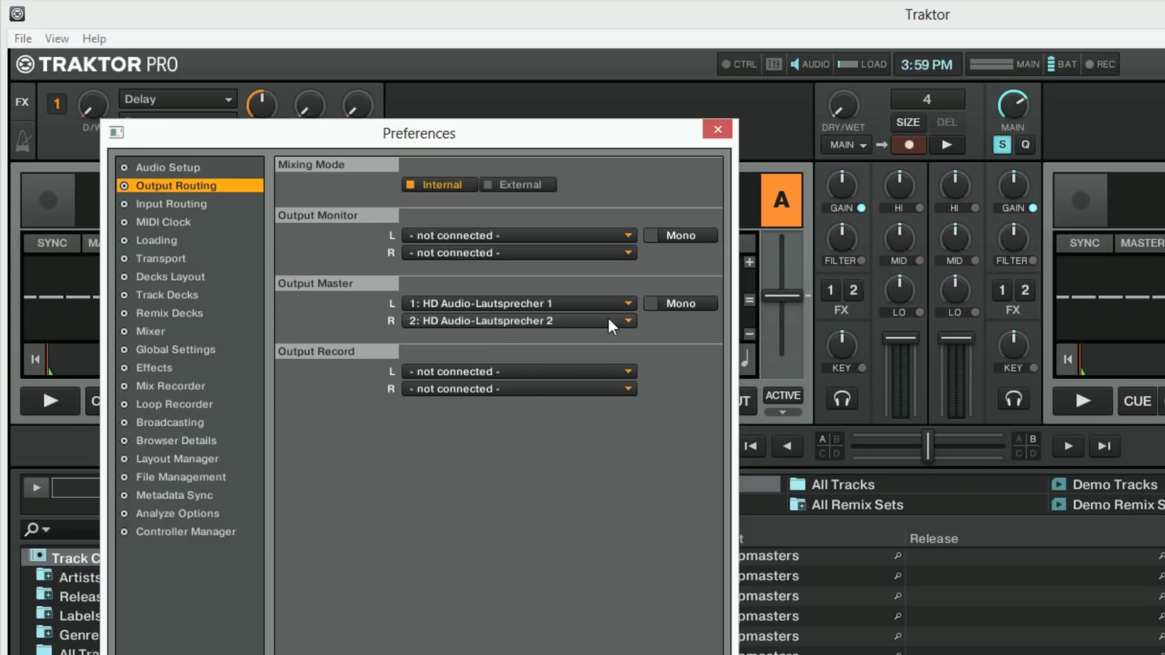
left_click(628, 319)
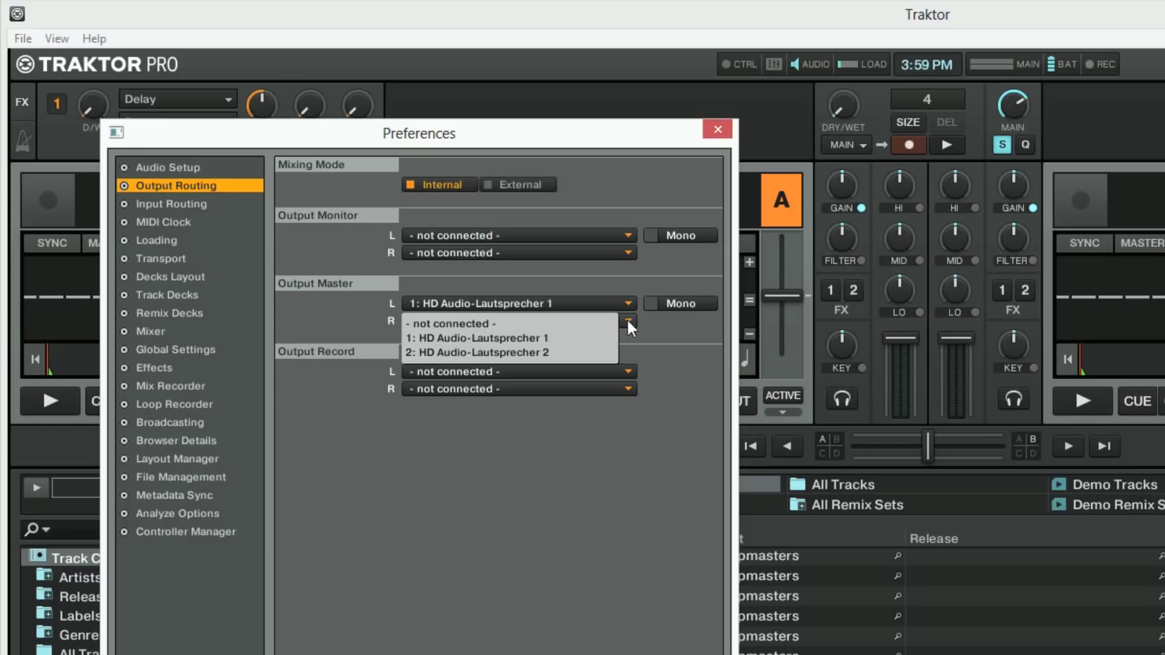
left_click(600, 355)
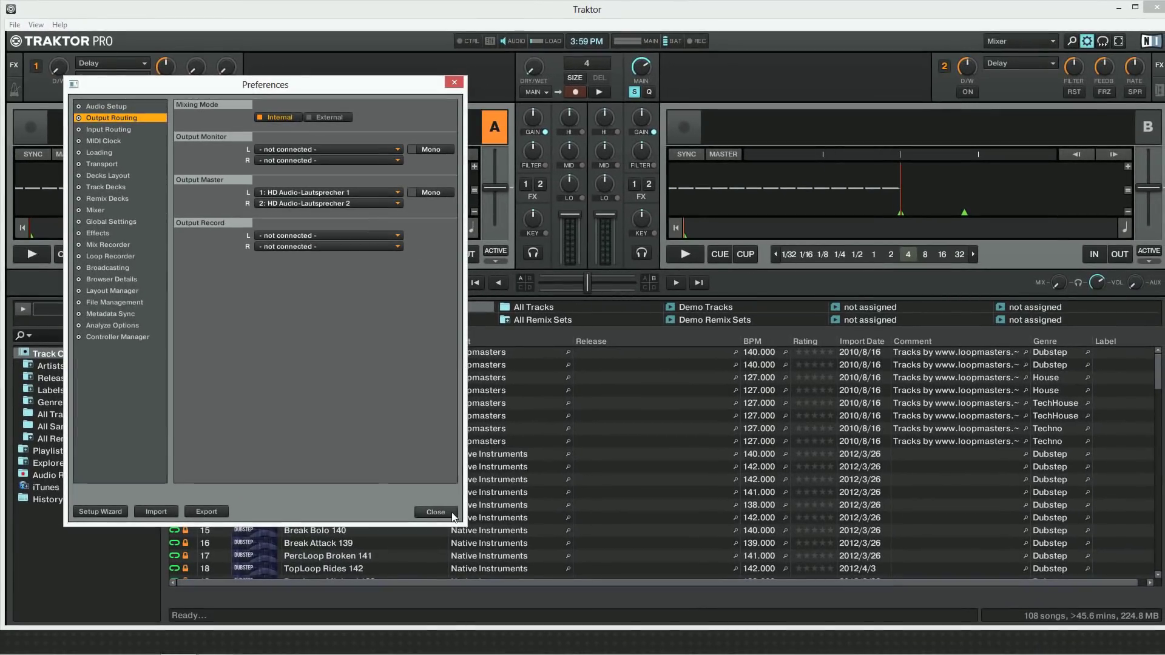
Close Preferences, load Techno 1 from the browser onto deck A and play it
left_click(436, 512)
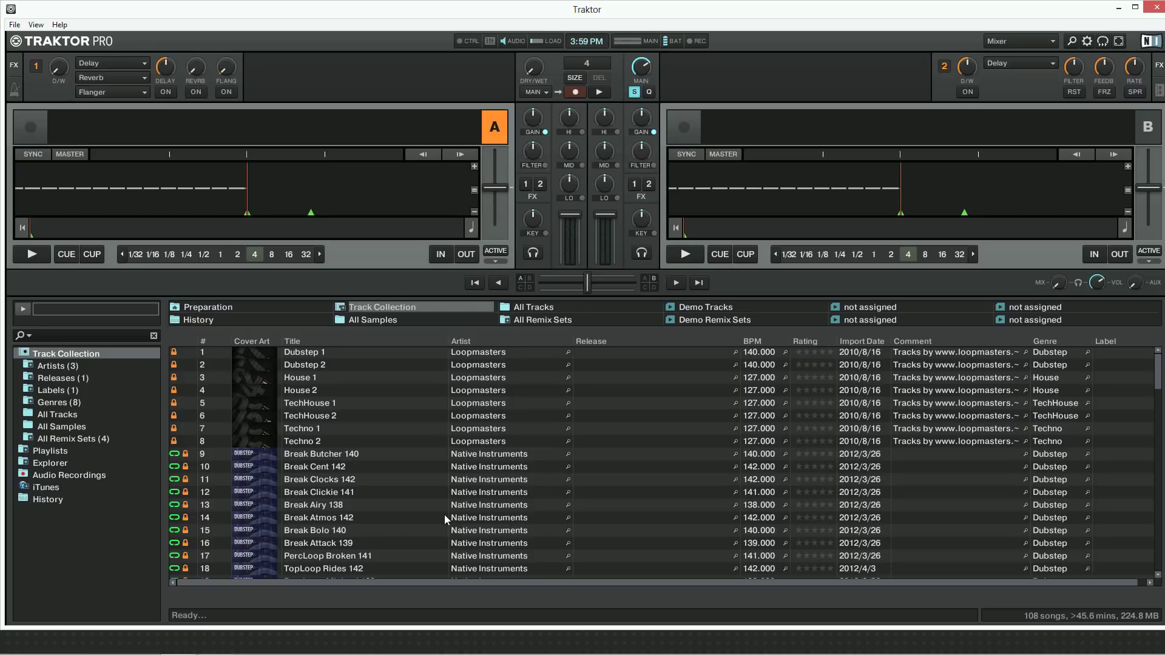
left_click_drag(322, 430, 213, 176)
left_click(23, 255)
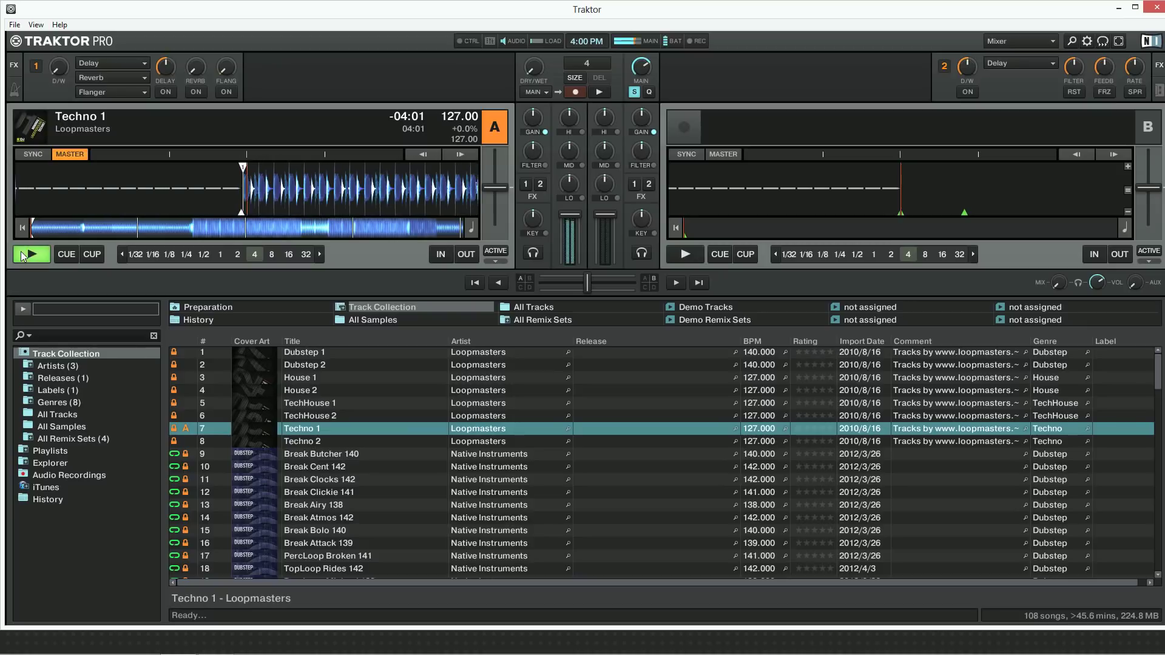